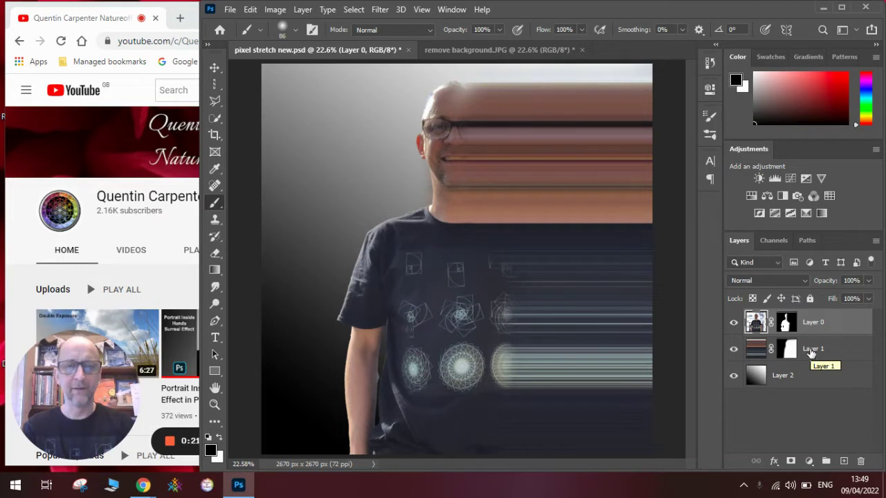
Switch to the remove background.JPG photo of the man against the sky and fence.
left_click(485, 49)
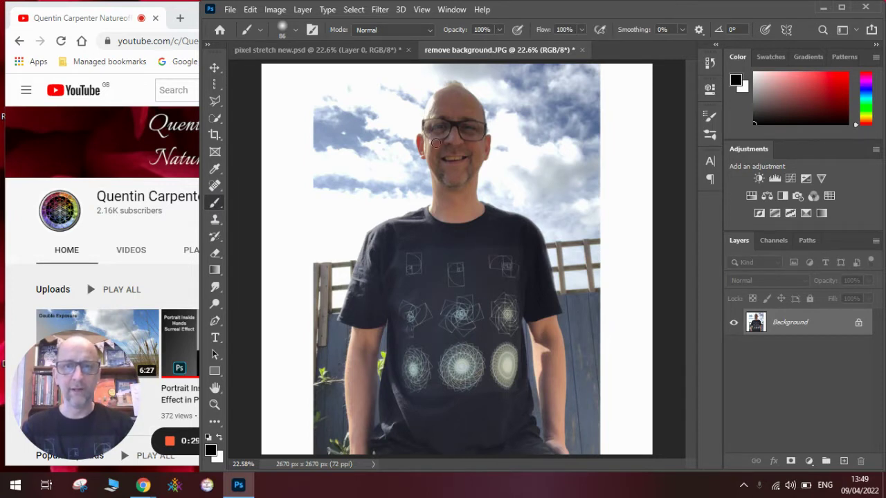
Select the man with Select > Subject, then add his missed right-arm edge using Quick Selection.
left_click(354, 9)
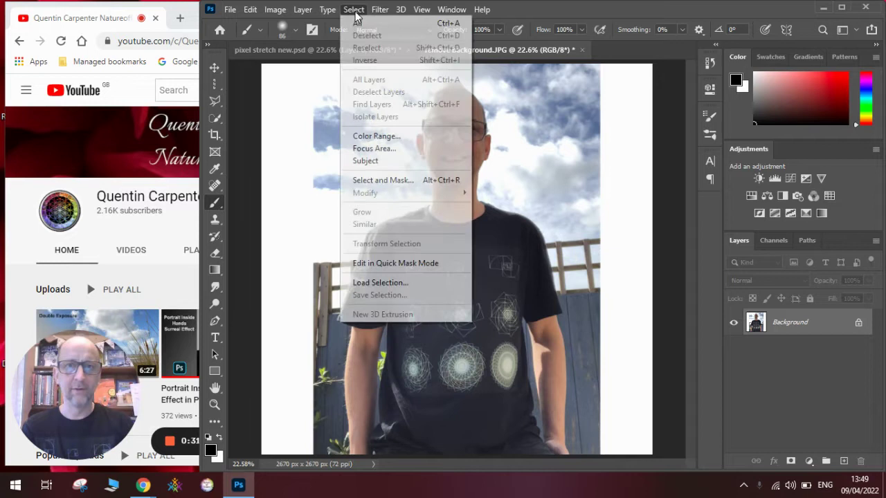
left_click(386, 162)
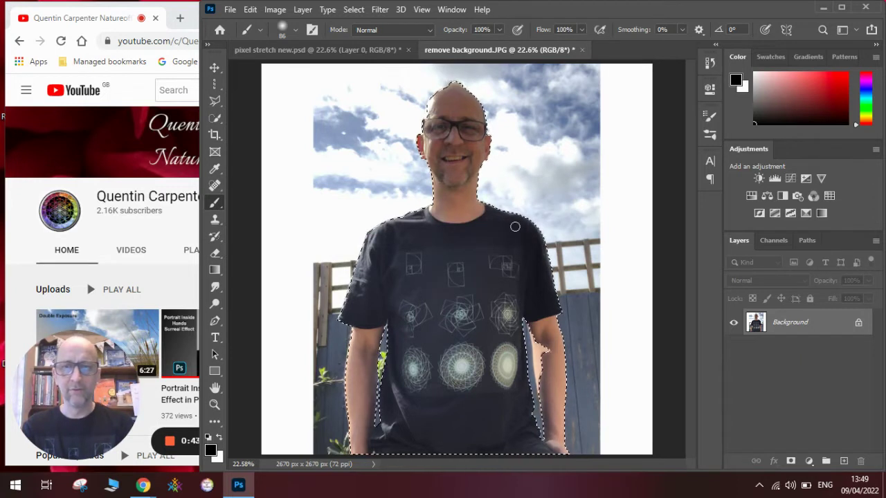
left_click(216, 120)
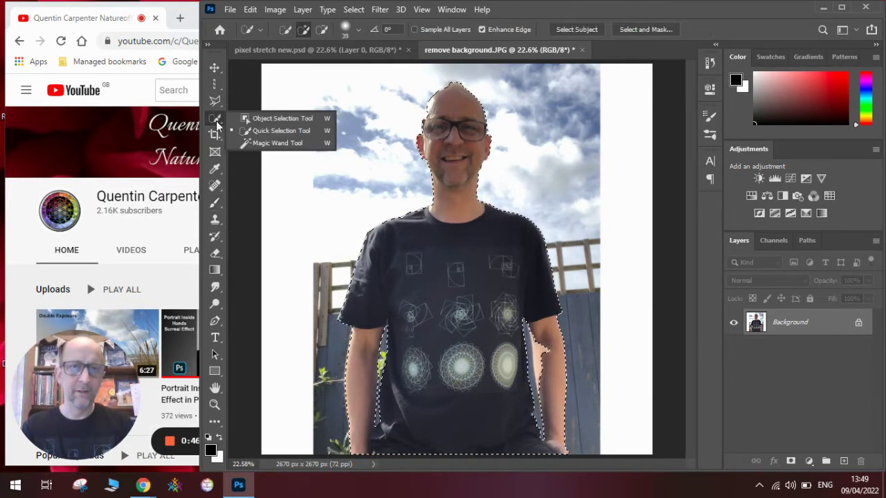
left_click(256, 132)
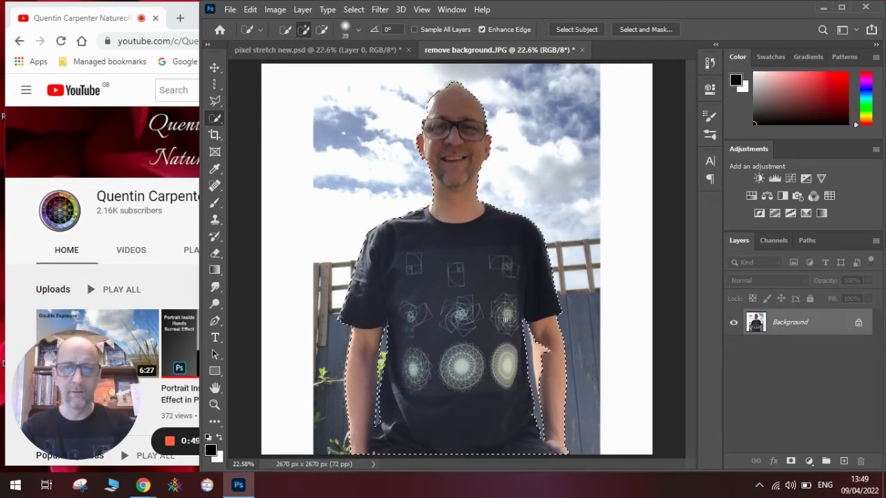
left_click(302, 30)
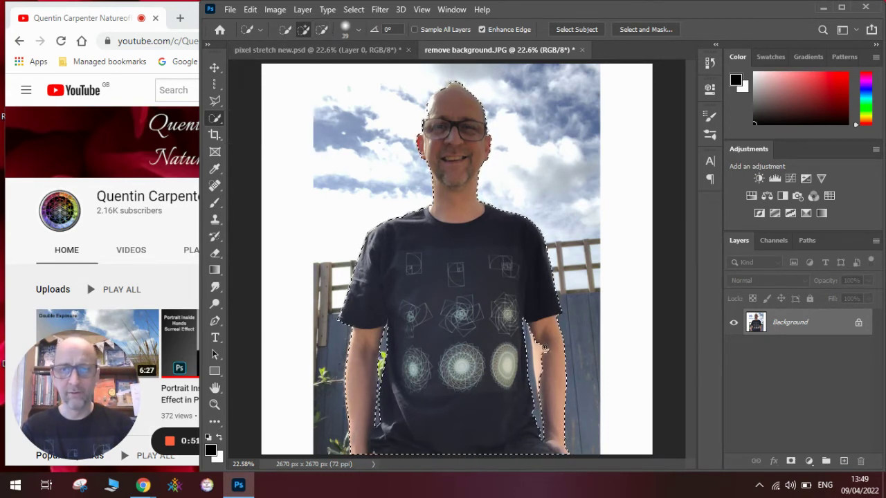
left_click(543, 350)
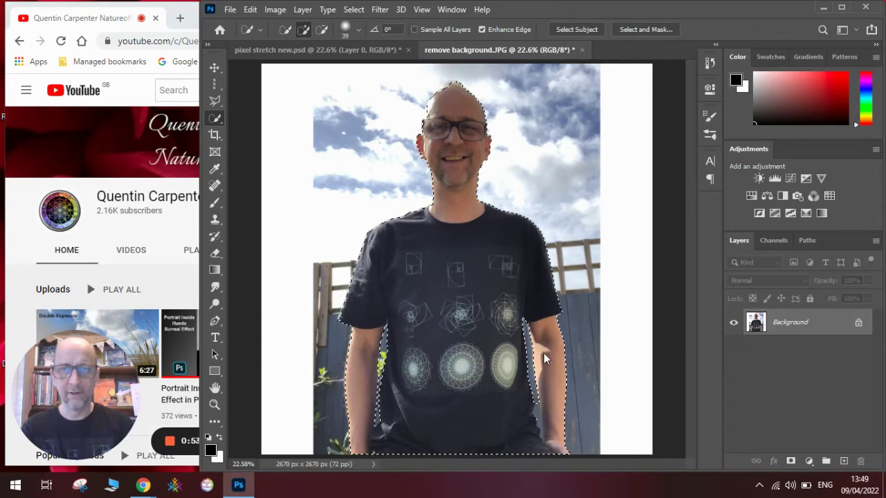
Add a layer mask to Layer 0 that hides the sky and fence around the man.
left_click(790, 461)
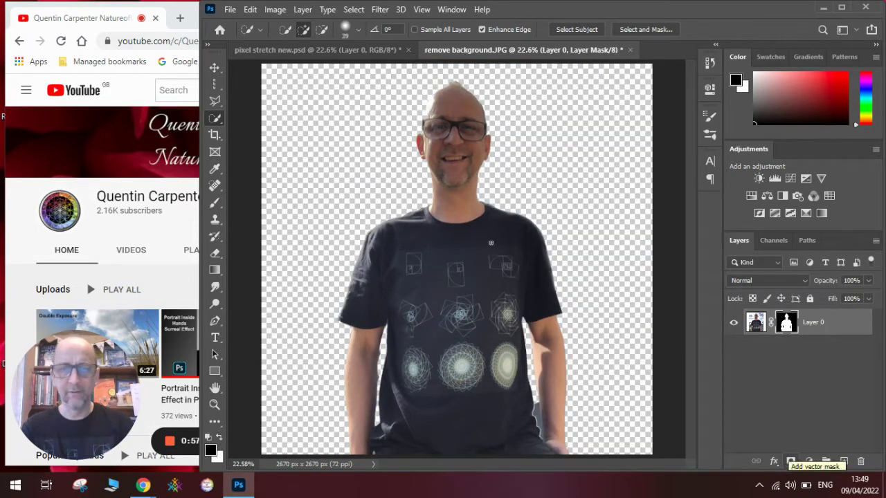
Fill a new Layer 1 with a diagonal white-to-black gradient and place it beneath the man's layer.
left_click(844, 461)
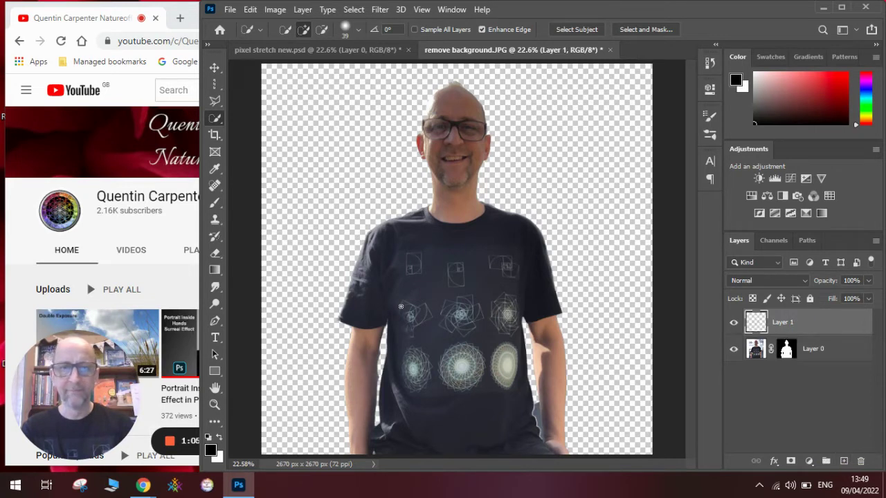
left_click(215, 270)
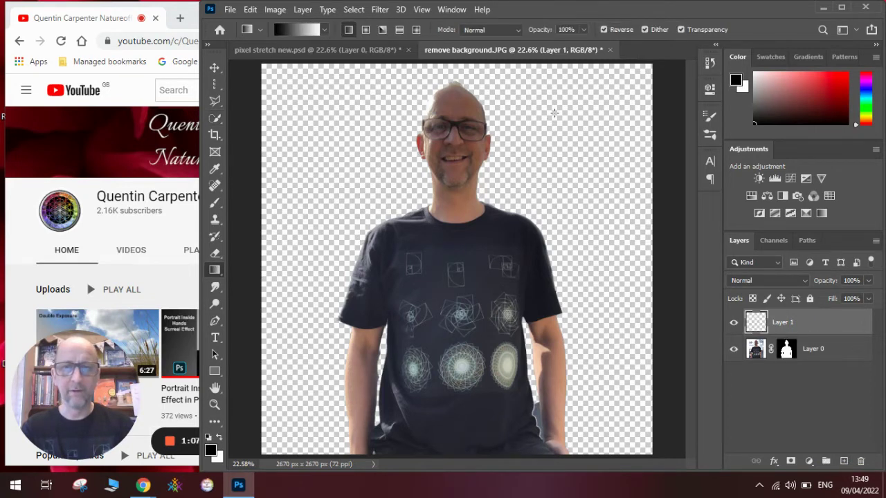
left_click_drag(561, 106, 314, 413)
left_click_drag(773, 314, 783, 353)
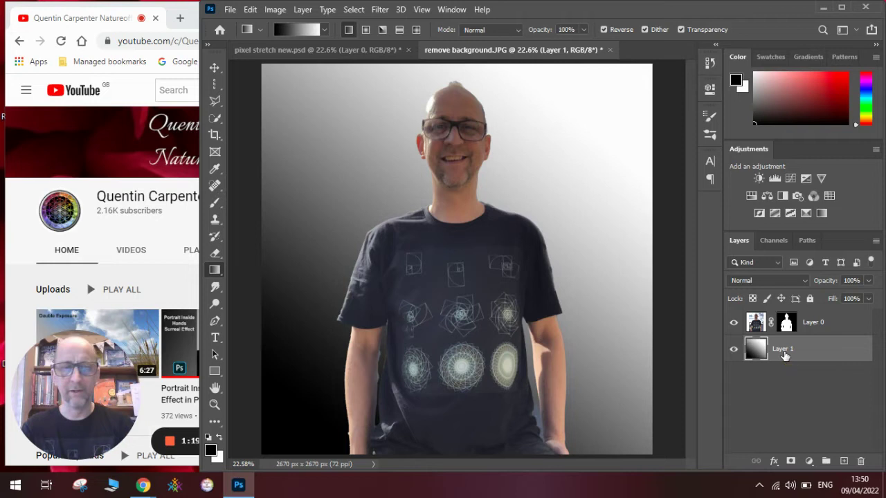
left_click(755, 327)
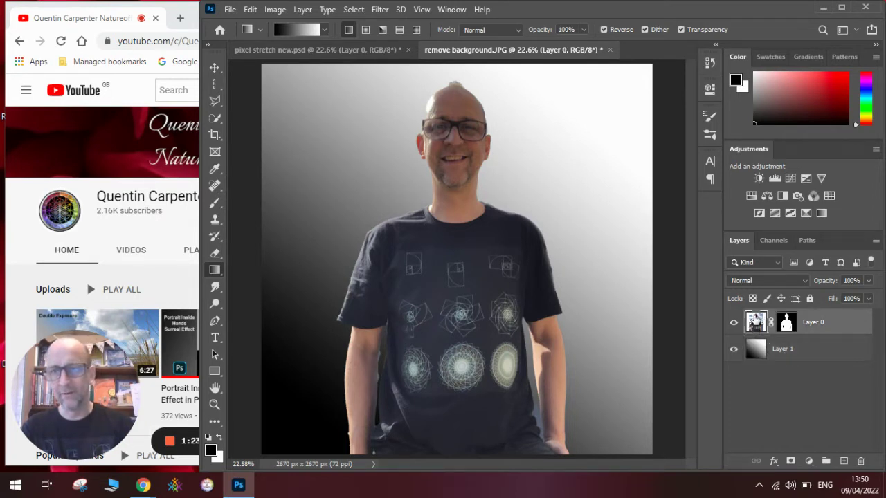
Make a Single Column Marquee selection through the middle of the portrait on Layer 0's pixels.
left_click(787, 325)
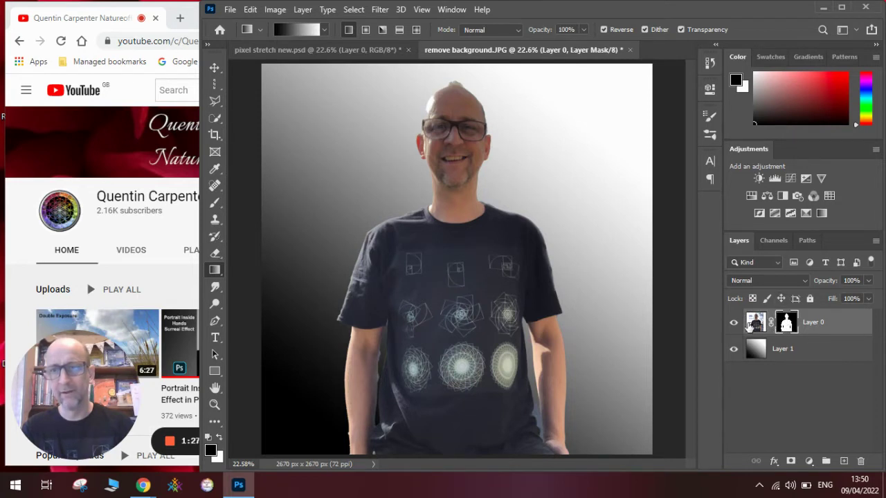
left_click(755, 327)
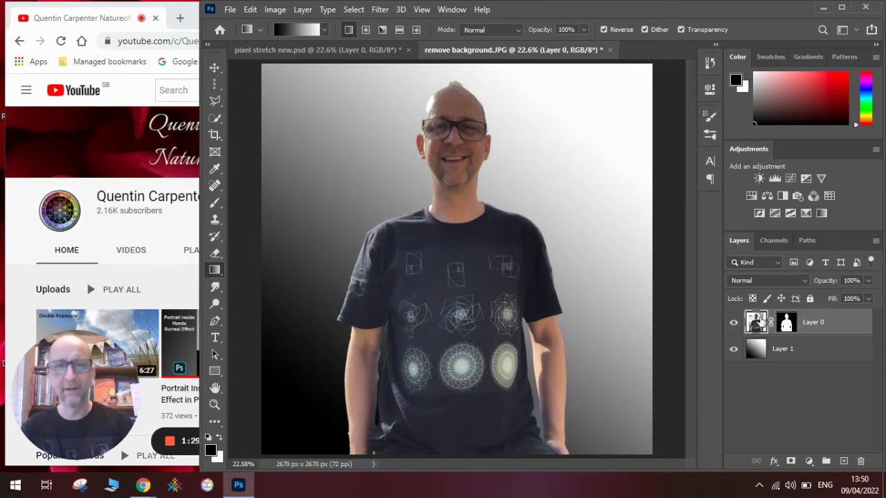
left_click(216, 84)
left_click(254, 79)
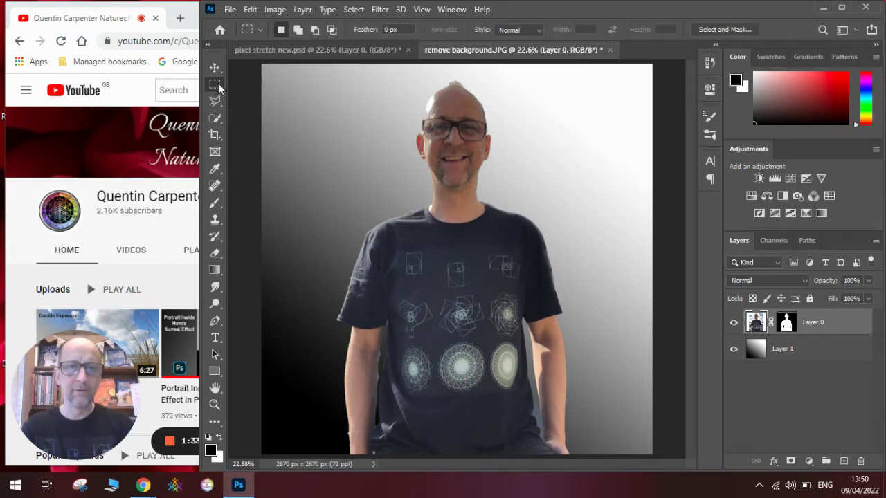
left_click(217, 83)
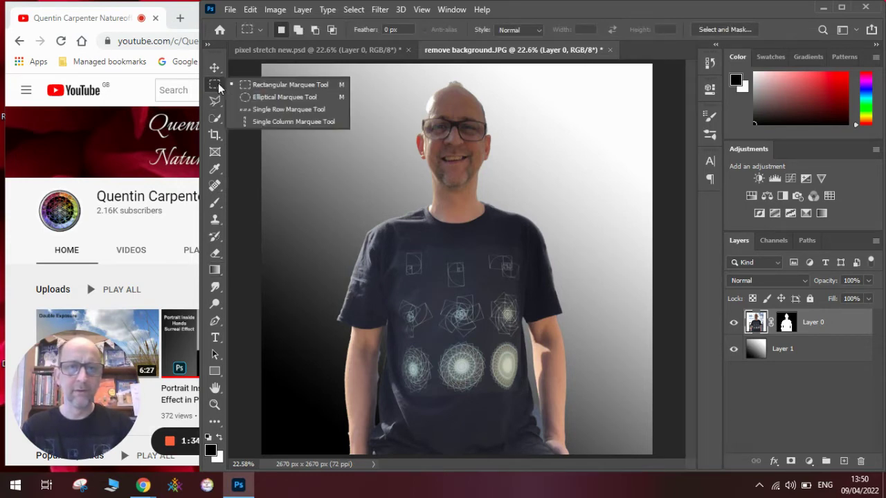
left_click(266, 119)
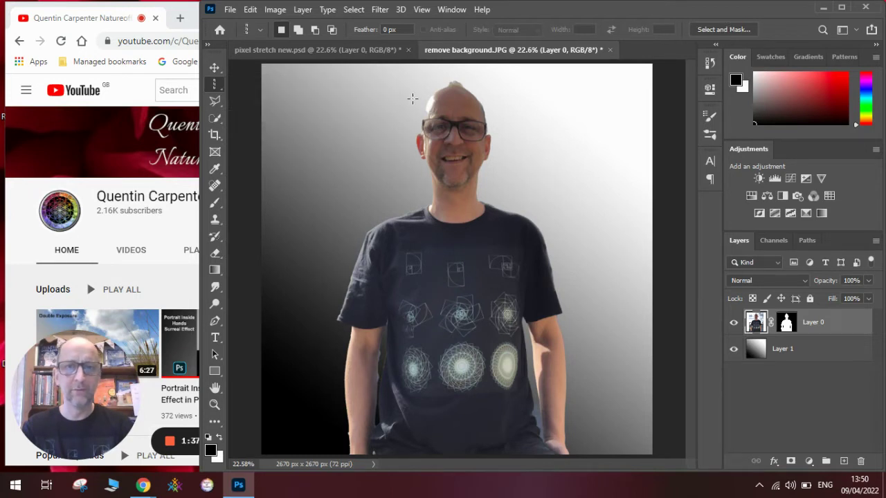
left_click(447, 70)
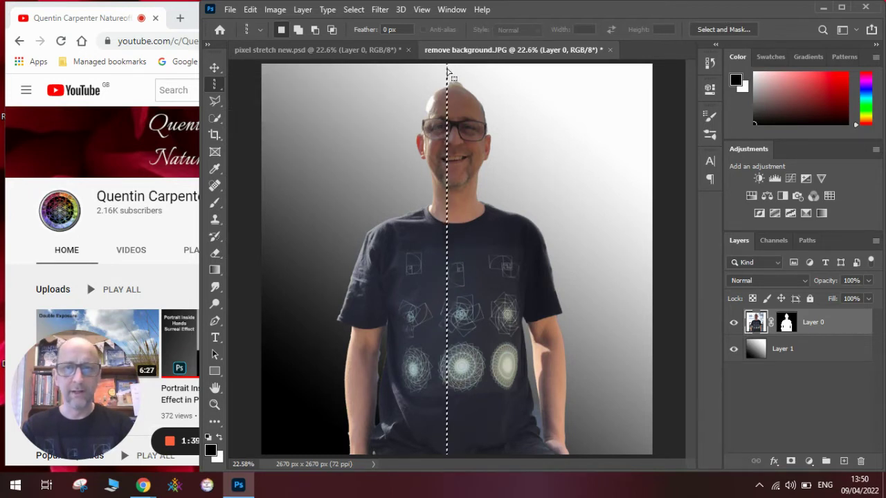
left_click_drag(447, 69, 455, 69)
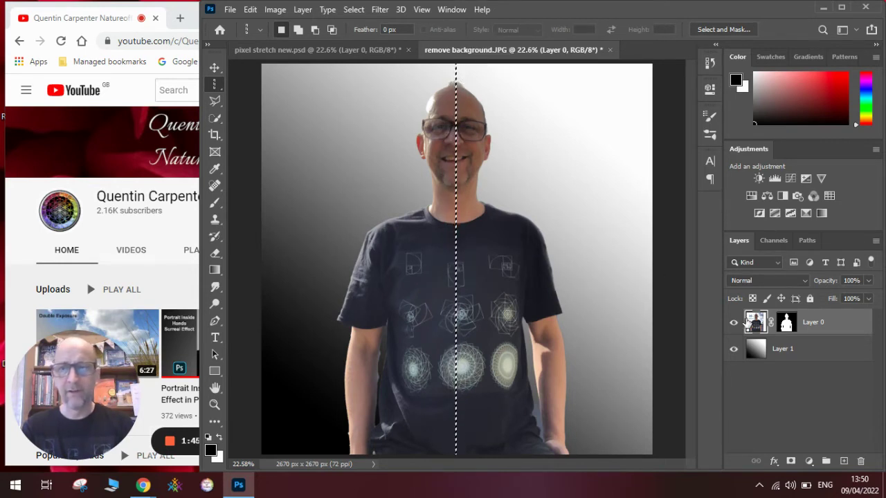
left_click(755, 322)
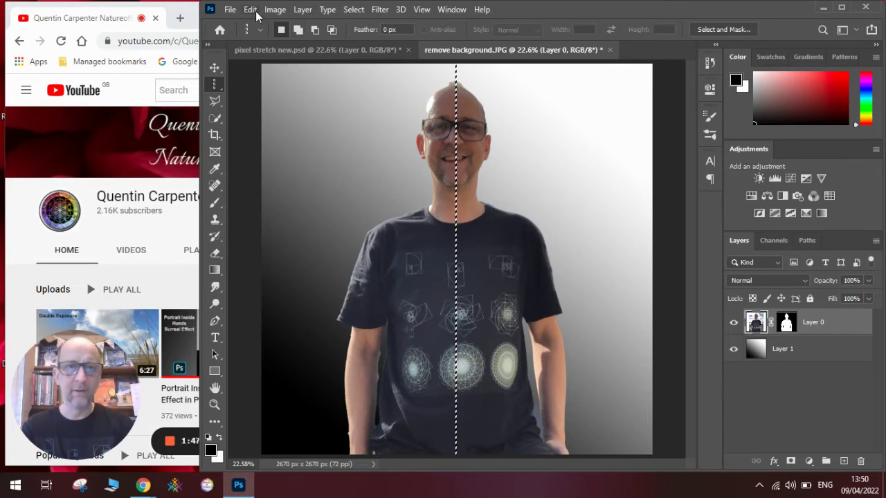
Copy the one-pixel column and paste it as a new Layer 2.
left_click(250, 9)
left_click(278, 95)
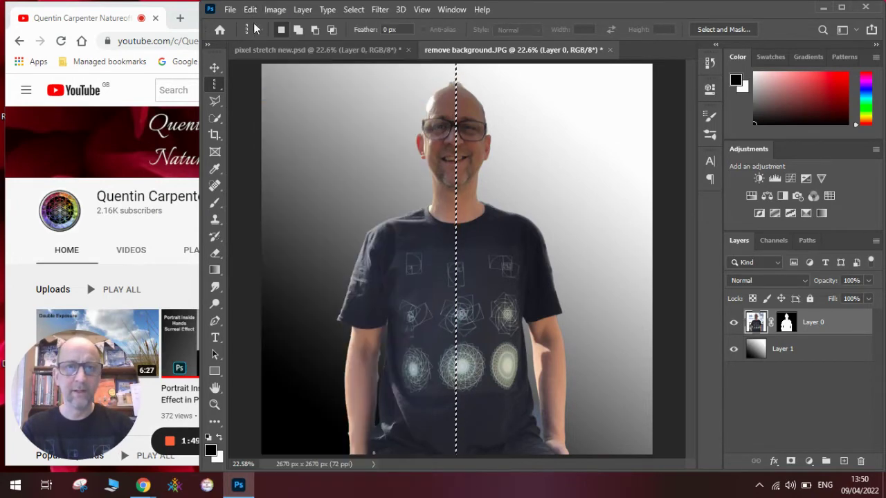
left_click(249, 9)
left_click(278, 118)
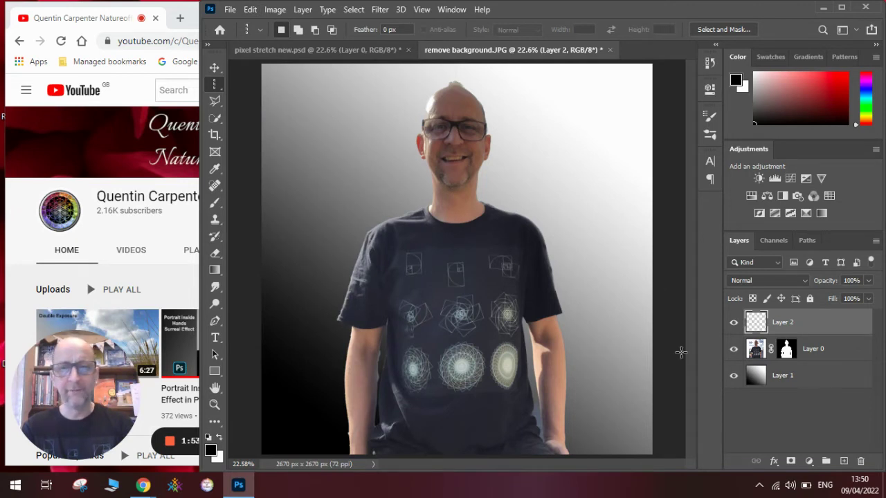
Stretch Layer 2's pixel column from beside the face to the canvas's right edge and commit.
left_click(215, 67)
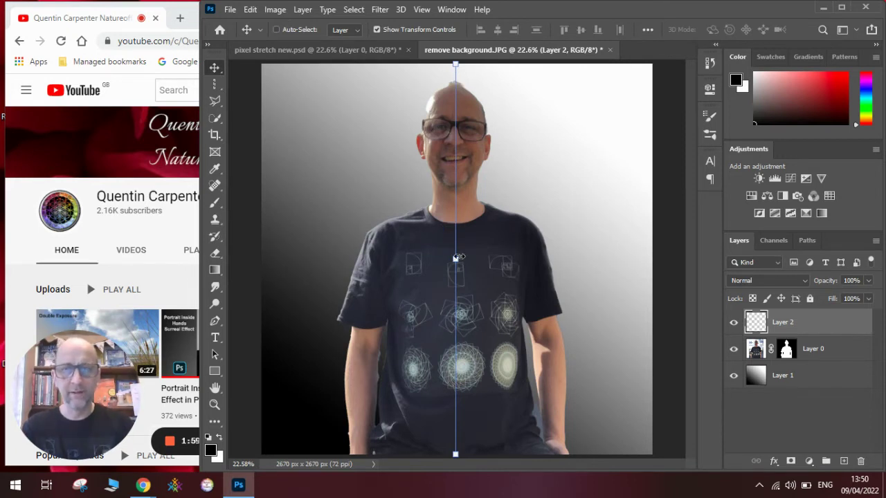
left_click_drag(457, 258, 658, 266)
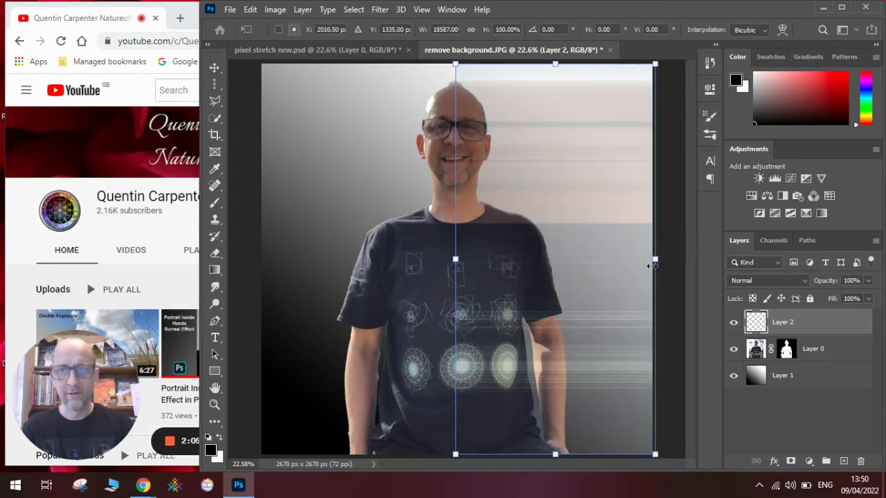
left_click_drag(454, 258, 417, 263)
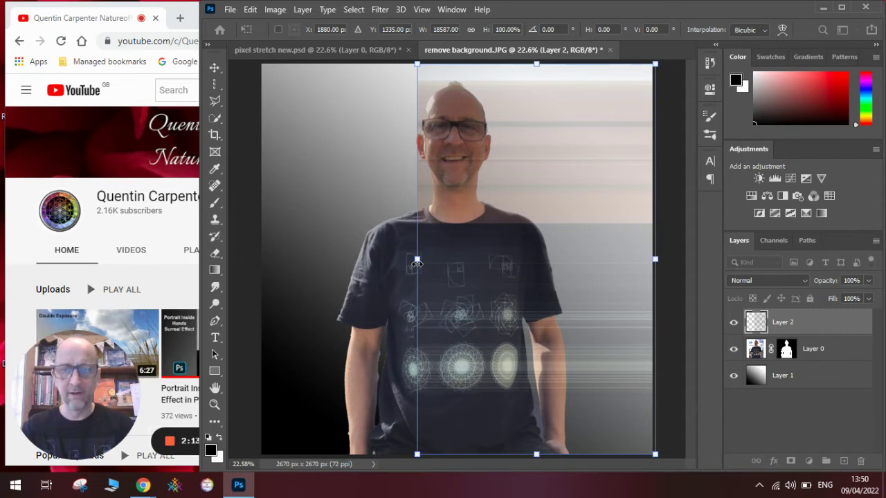
key("Return")
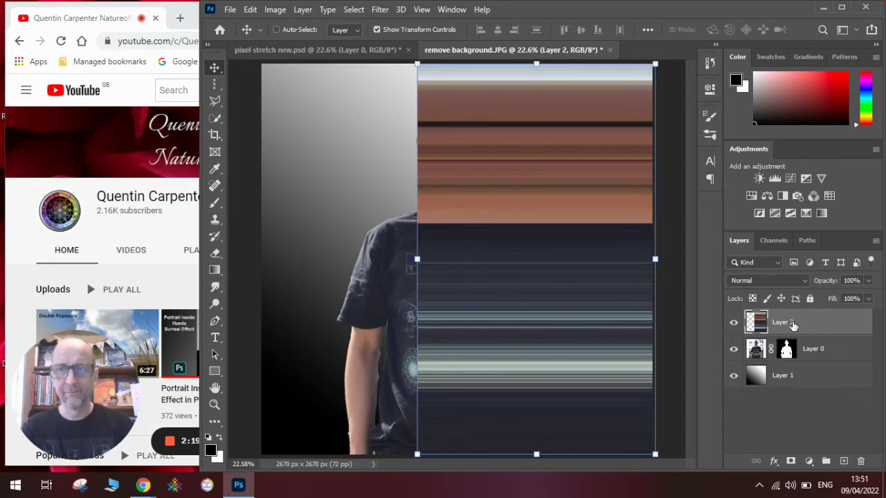
Mask Layer 2 and paint black with a soft 193 px brush over the face, head and upper shirt.
left_click(790, 462)
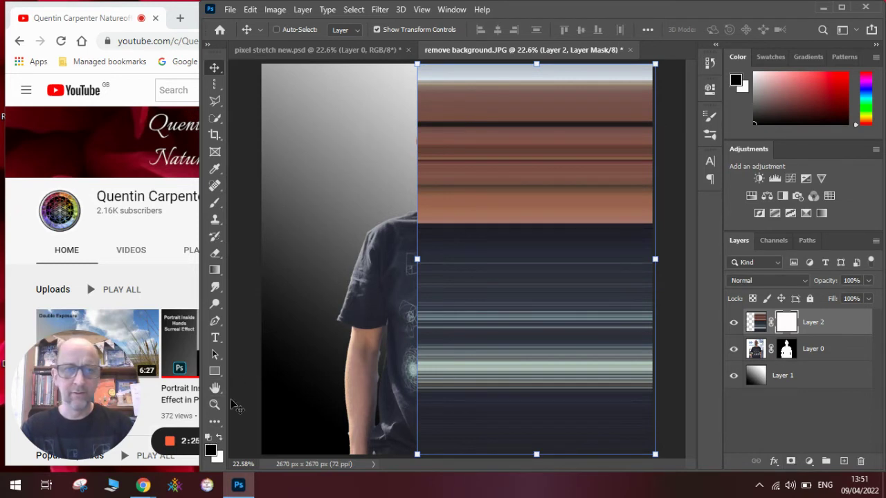
left_click(215, 203)
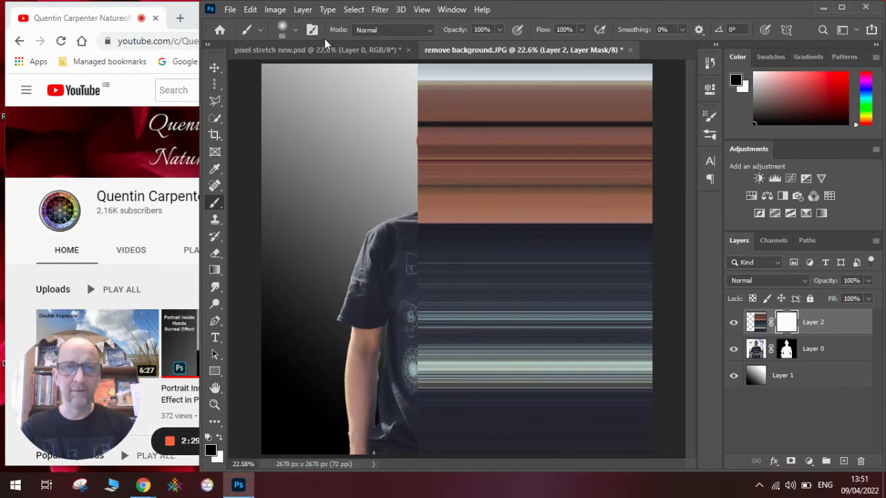
left_click(294, 30)
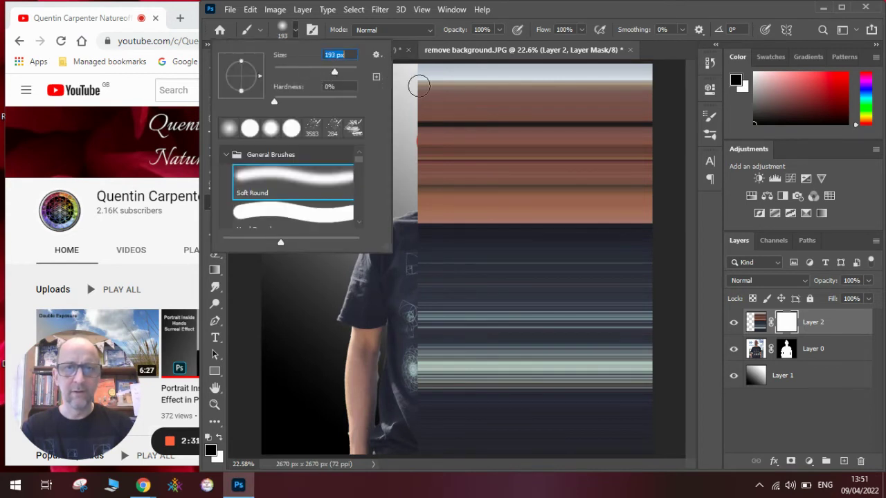
mouse_move(418, 86)
left_mouse_down()
mouse_move(420, 122)
mouse_move(421, 71)
mouse_move(419, 93)
mouse_move(436, 75)
mouse_move(431, 118)
mouse_move(437, 101)
mouse_move(435, 135)
mouse_move(445, 144)
mouse_move(433, 142)
mouse_move(426, 158)
mouse_move(421, 150)
mouse_move(421, 174)
mouse_move(431, 181)
mouse_move(441, 165)
mouse_move(449, 200)
mouse_move(436, 186)
mouse_move(427, 194)
mouse_move(424, 205)
mouse_move(445, 225)
mouse_move(427, 213)
mouse_move(446, 225)
mouse_move(421, 237)
left_mouse_up()
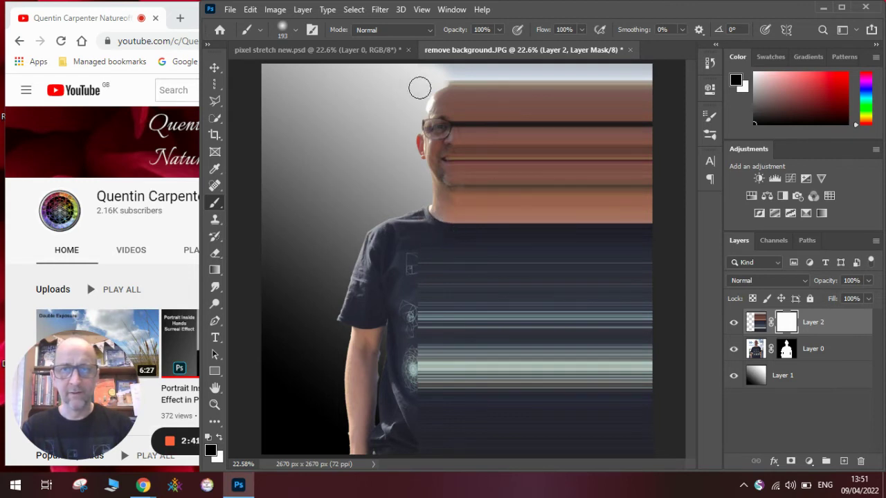
mouse_move(450, 68)
left_mouse_down()
mouse_move(459, 67)
mouse_move(445, 75)
mouse_move(479, 66)
mouse_move(450, 73)
left_mouse_up()
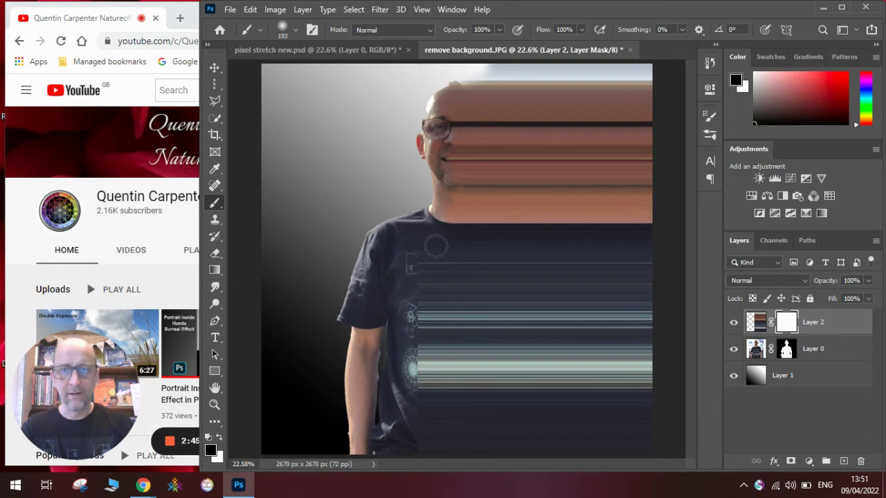
mouse_move(436, 243)
left_mouse_down()
mouse_move(424, 277)
mouse_move(429, 239)
mouse_move(417, 294)
mouse_move(445, 262)
mouse_move(440, 268)
mouse_move(465, 259)
mouse_move(469, 283)
mouse_move(490, 273)
mouse_move(491, 286)
mouse_move(424, 295)
mouse_move(460, 289)
mouse_move(409, 321)
mouse_move(431, 319)
mouse_move(459, 350)
mouse_move(460, 331)
mouse_move(480, 337)
mouse_move(425, 355)
mouse_move(426, 344)
mouse_move(430, 364)
mouse_move(442, 359)
mouse_move(432, 393)
mouse_move(445, 388)
mouse_move(451, 408)
mouse_move(454, 389)
mouse_move(458, 413)
mouse_move(455, 427)
mouse_move(423, 438)
mouse_move(432, 414)
mouse_move(451, 434)
mouse_move(505, 335)
mouse_move(515, 337)
mouse_move(465, 336)
mouse_move(499, 275)
mouse_move(477, 263)
mouse_move(505, 261)
mouse_move(474, 266)
left_mouse_up()
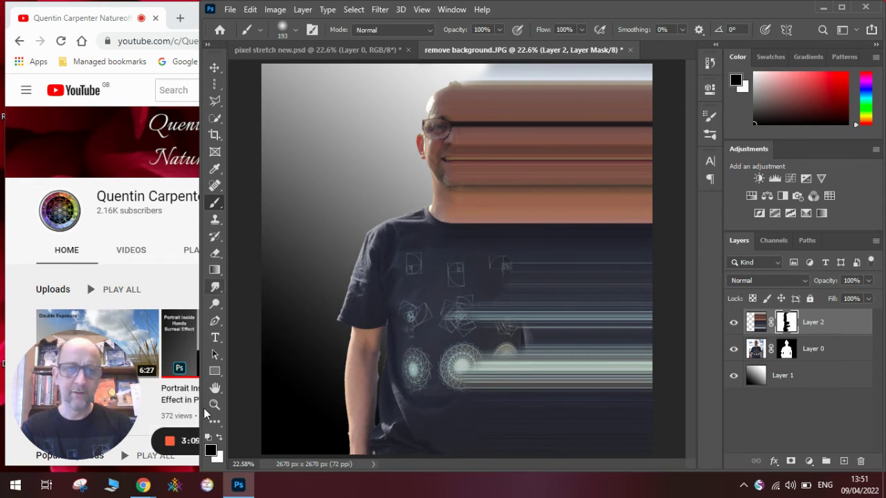
Switch to white and paint Layer 2's mask to restore streaks across the lower shirt.
left_click(219, 438)
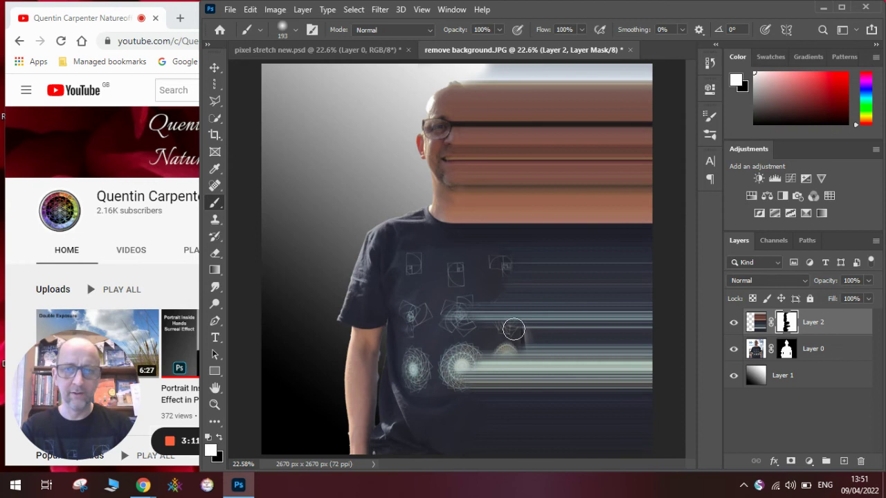
mouse_move(514, 330)
left_mouse_down()
mouse_move(534, 342)
mouse_move(524, 332)
mouse_move(540, 327)
left_mouse_up()
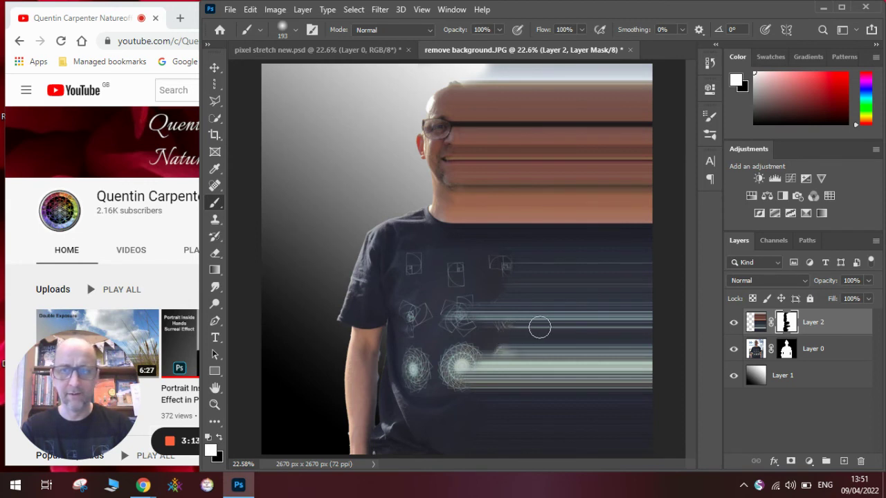